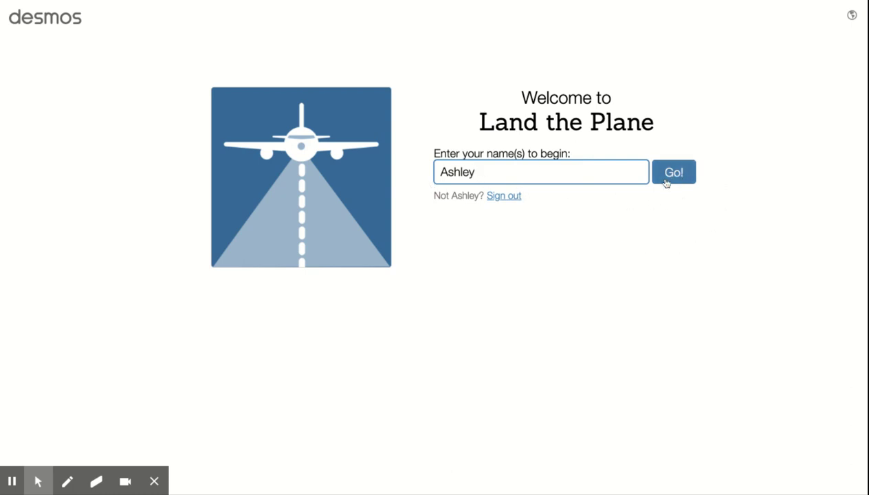
Replace the pre-filled name on the welcome screen with the new participant's name
{"action": "key", "text": "BackSpace"}
{"action": "key", "text": "BackSpace"}
{"action": "key", "text": "BackSpace"}
{"action": "key", "text": "BackSpace"}
{"action": "key", "text": "BackSpace"}
{"action": "key", "text": "BackSpace"}
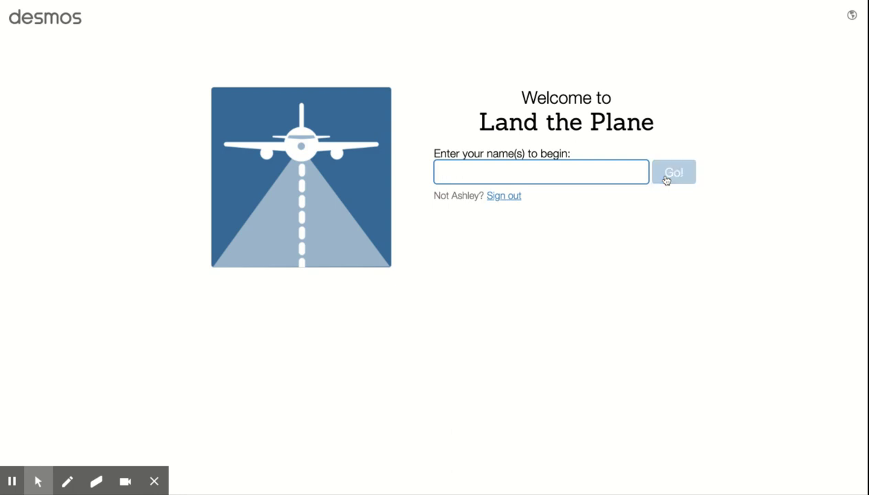
{"action": "type", "text": "Mrs. Nebeker"}
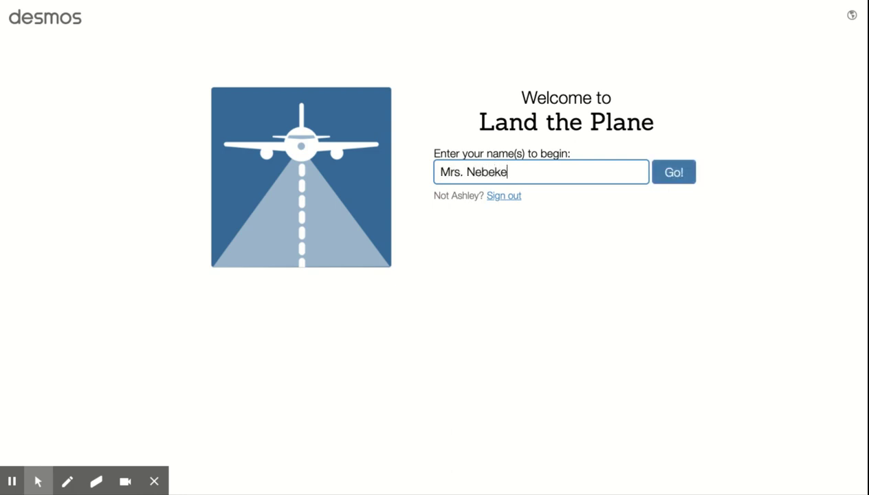
Start the activity, drag the plane to an estimated starting spot on screen 1, and submit the landing
{"action": "left_click", "coordinate": [670, 180]}
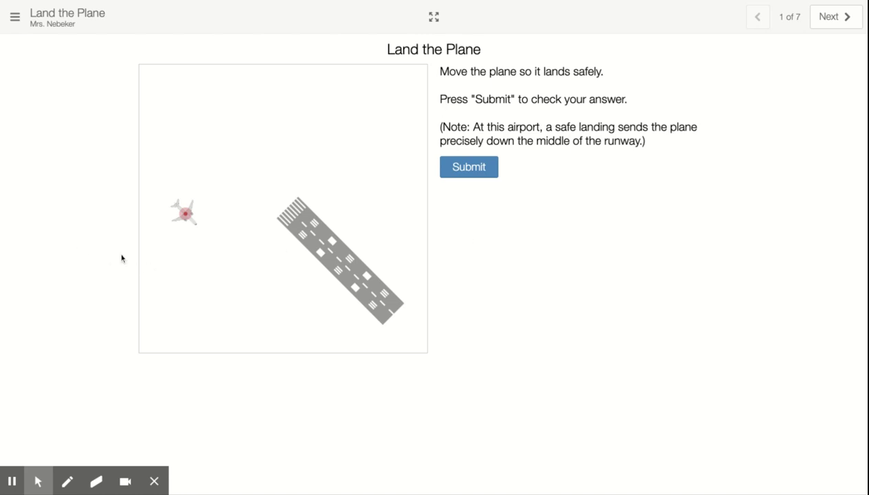
{"action": "left_click_drag", "start_coordinate": [186, 213], "coordinate": [186, 137]}
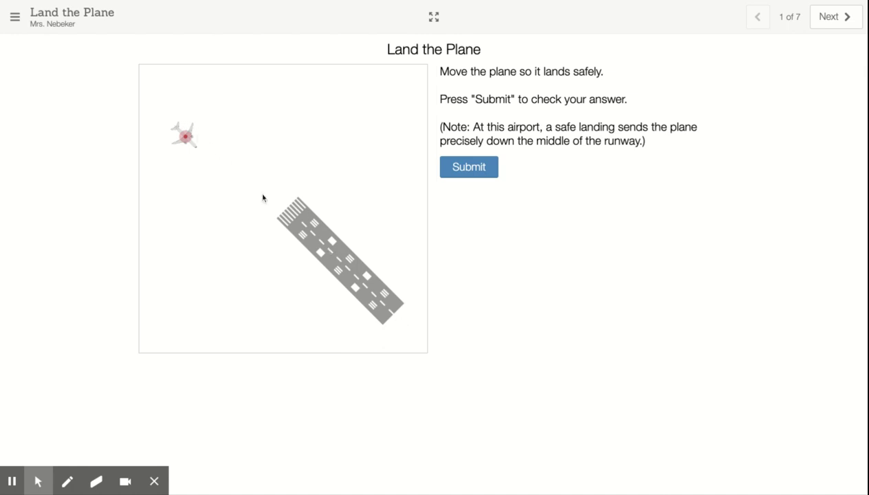
{"action": "left_click", "coordinate": [474, 171]}
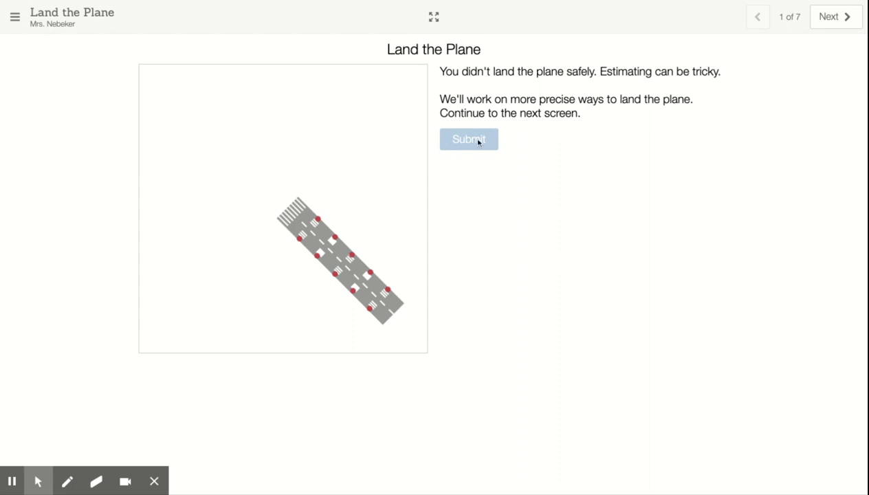
On screen 2, move the plane up the y-axis near 14 and submit a landing attempt
{"action": "left_click", "coordinate": [830, 21]}
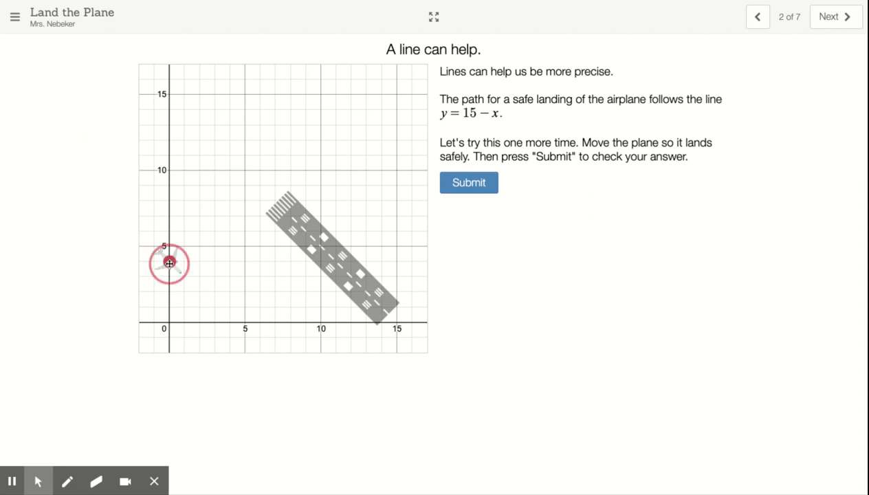
{"action": "left_click_drag", "start_coordinate": [169, 264], "coordinate": [169, 102]}
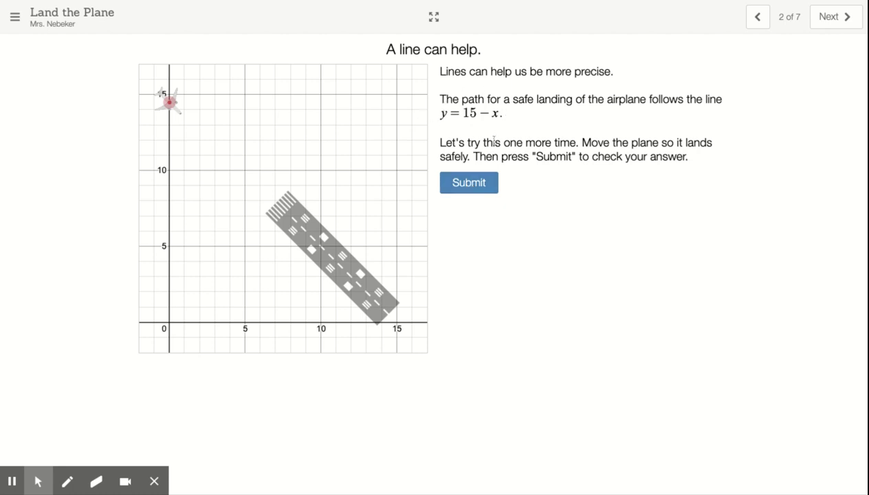
{"action": "left_click", "coordinate": [469, 183]}
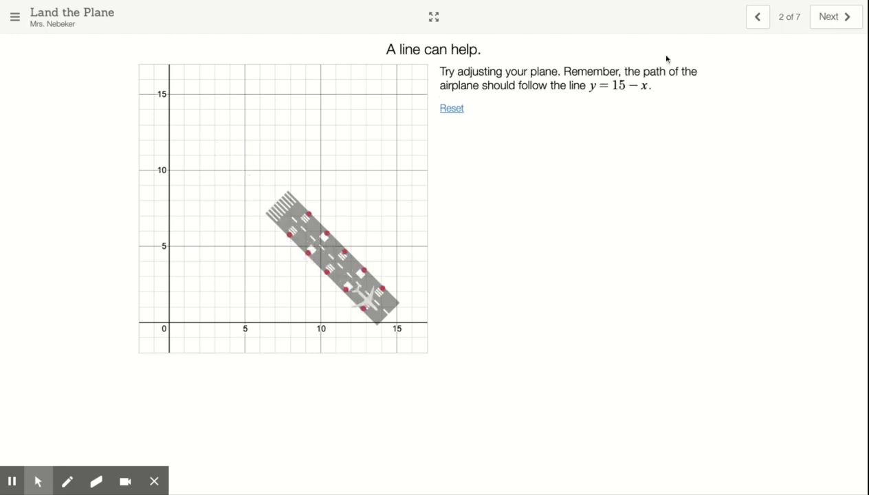
Reset, land the plane safely from (0, 15), and advance to screen 3
{"action": "left_click", "coordinate": [452, 108]}
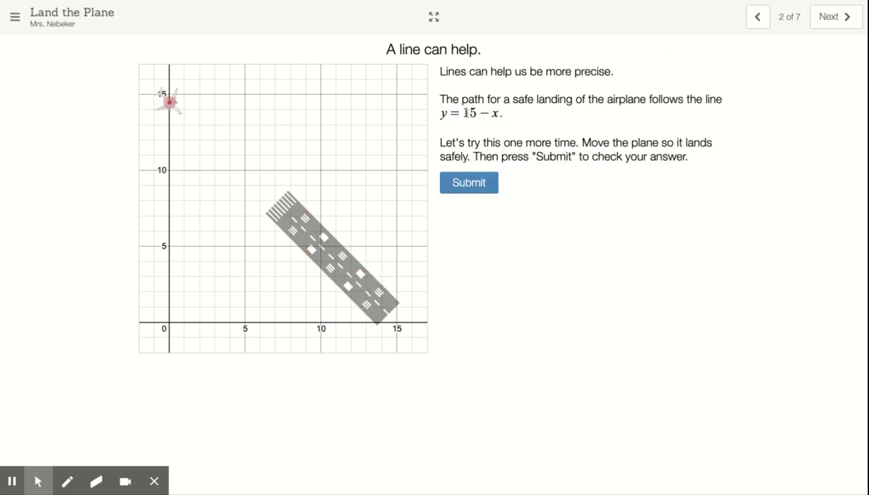
{"action": "left_click_drag", "start_coordinate": [167, 102], "coordinate": [168, 102]}
{"action": "left_click", "coordinate": [467, 182]}
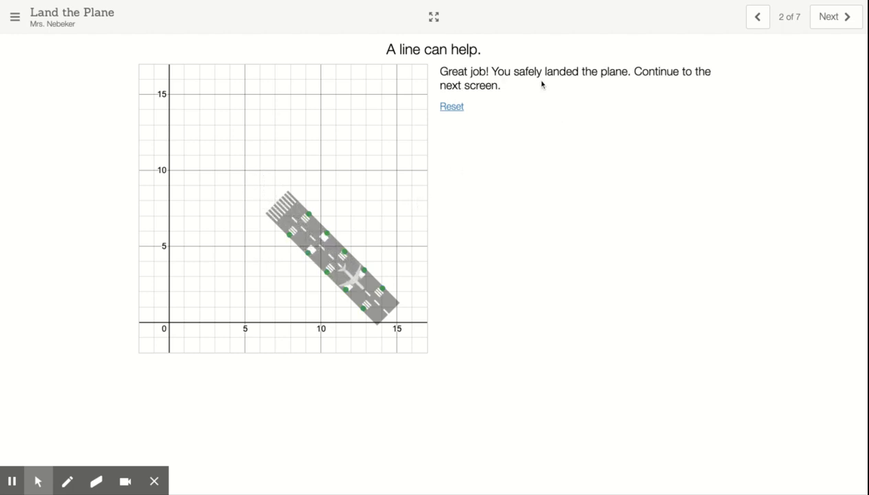
{"action": "left_click_drag", "start_coordinate": [520, 72], "coordinate": [608, 80]}
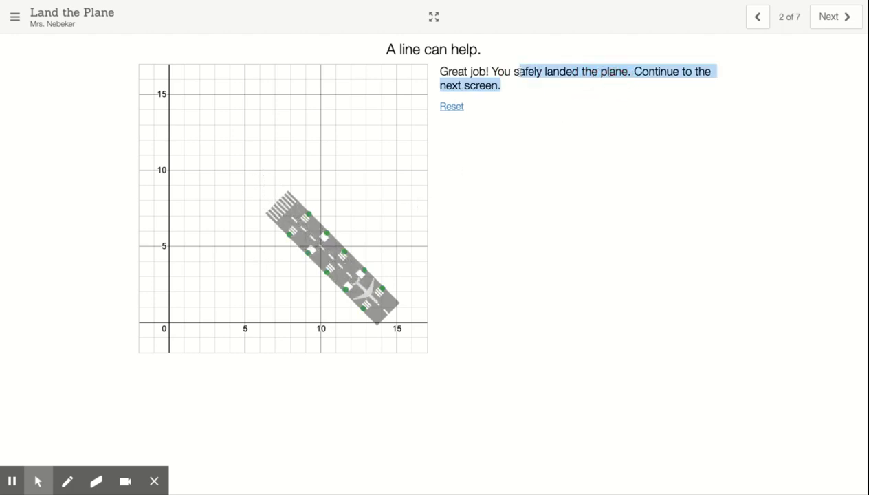
{"action": "left_click", "coordinate": [832, 18]}
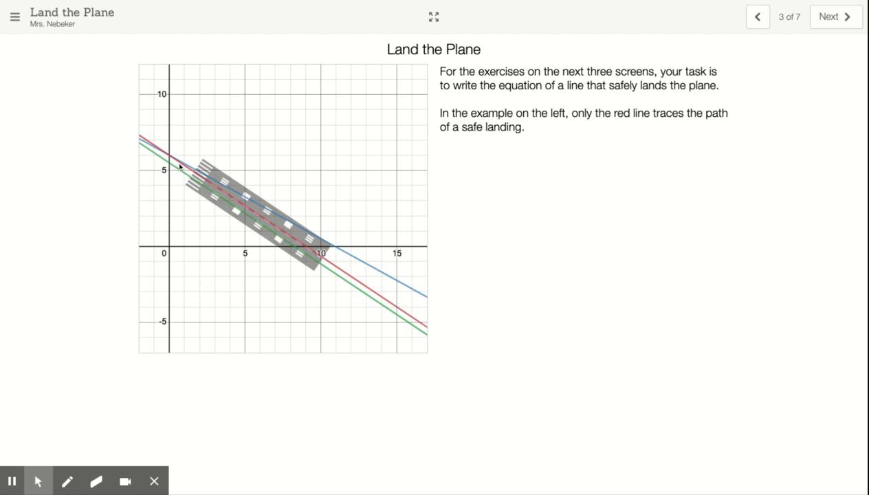
Move from the three-line example to screen 4, Get ready for takeoff
{"action": "left_click", "coordinate": [844, 18]}
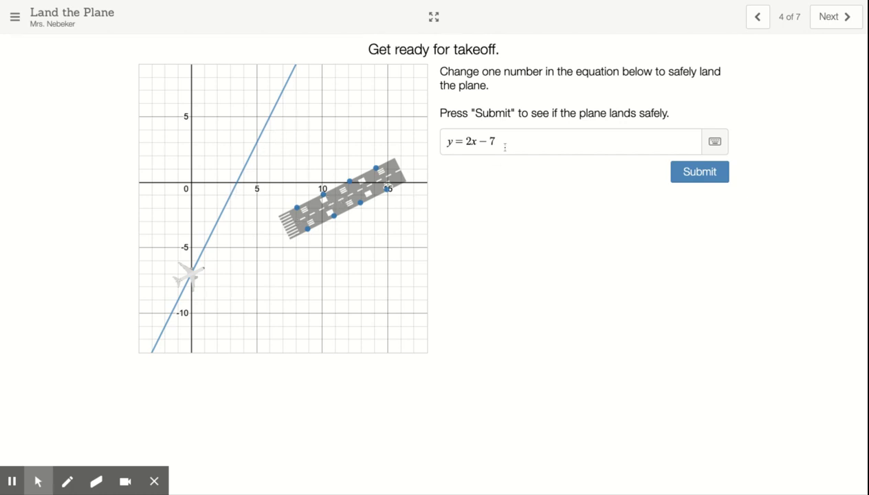
{"action": "left_click", "coordinate": [191, 276]}
{"action": "left_click_drag", "start_coordinate": [281, 232], "coordinate": [394, 177]}
{"action": "left_click", "coordinate": [261, 241]}
Try slopes 4/7 and 4 in place of 2, ending with y = −x − 7
{"action": "double_click", "coordinate": [471, 141]}
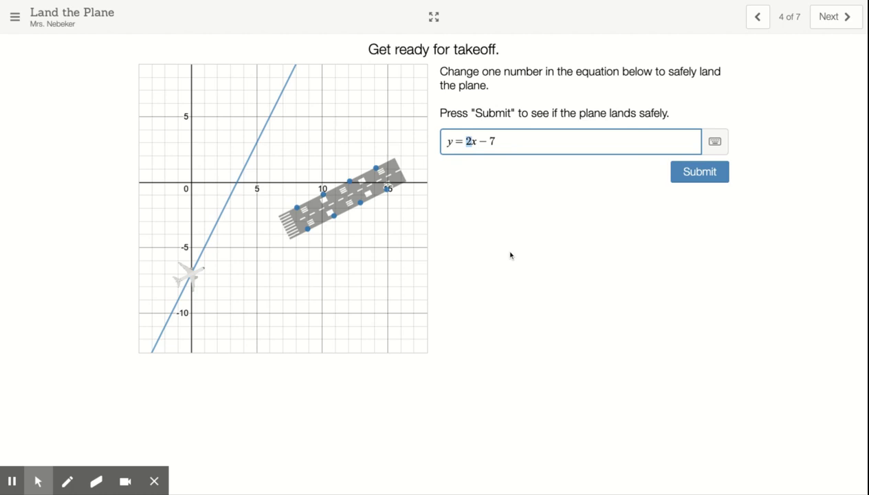
{"action": "key", "text": "BackSpace"}
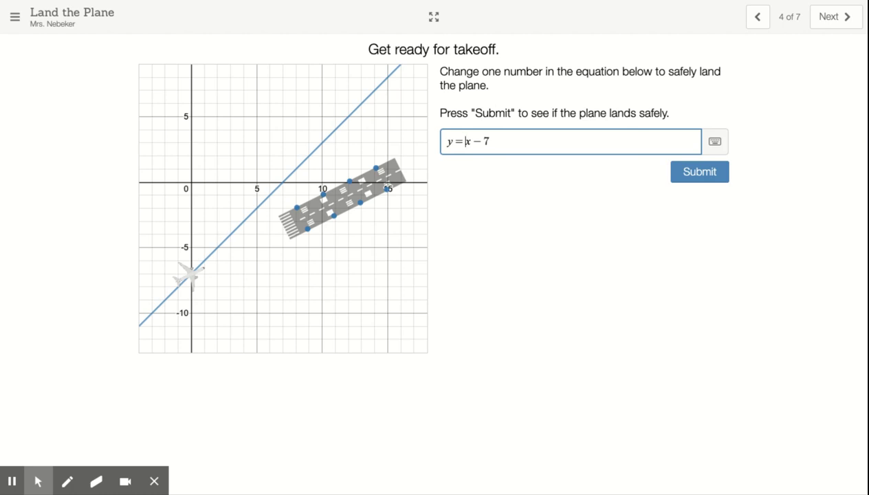
{"action": "type", "text": "4/"}
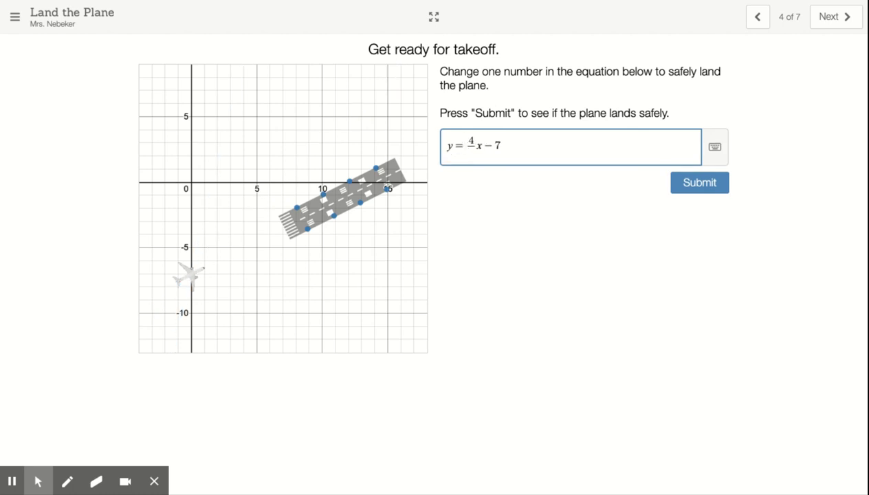
{"action": "type", "text": "7"}
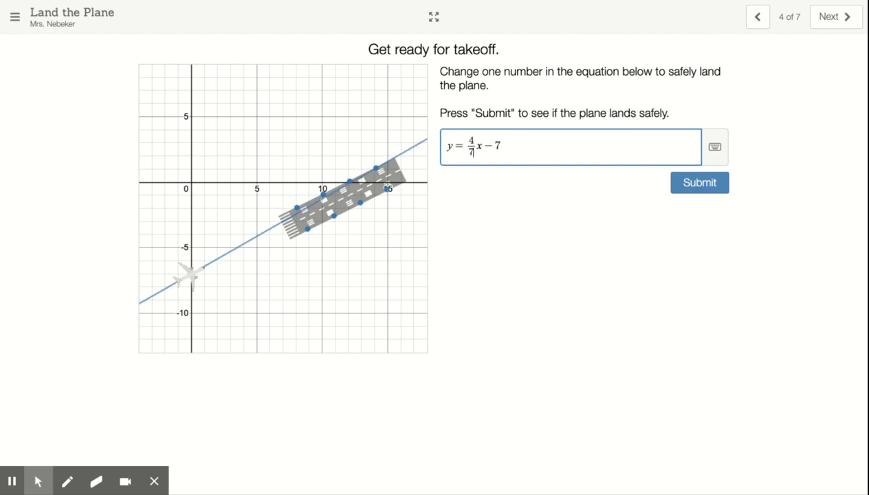
{"action": "key", "text": "BackSpace"}
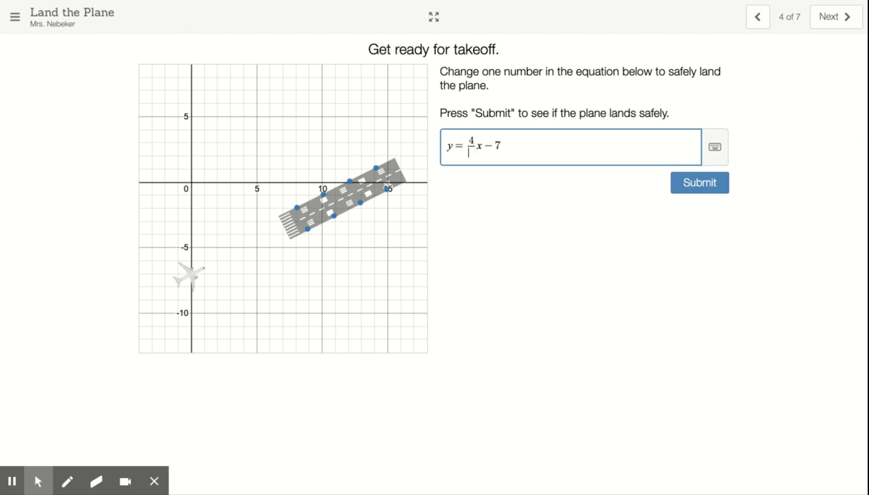
{"action": "key", "text": "BackSpace"}
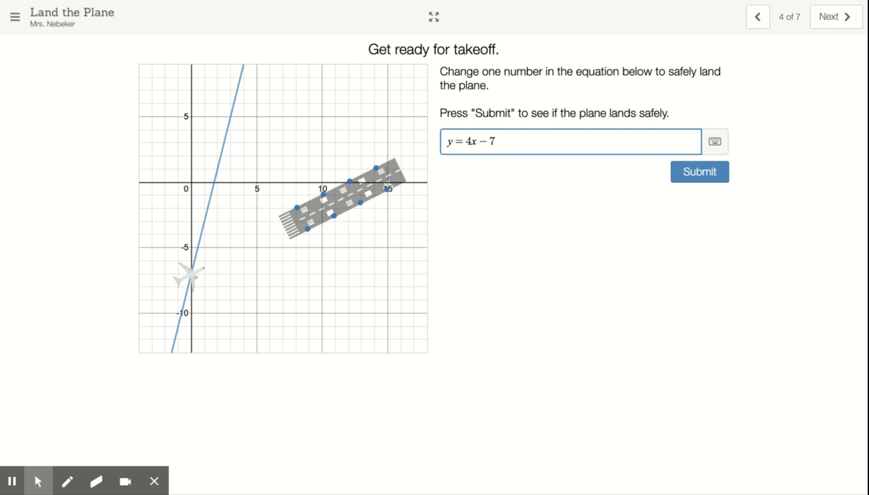
{"action": "key", "text": "BackSpace"}
{"action": "type", "text": "-"}
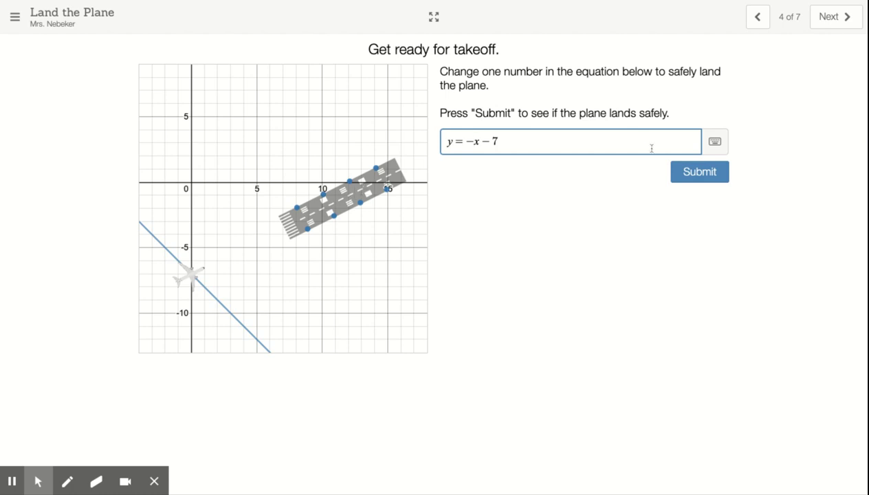
On screen 5, type y = mx + b into the answer box and select m and b
{"action": "left_click", "coordinate": [825, 21]}
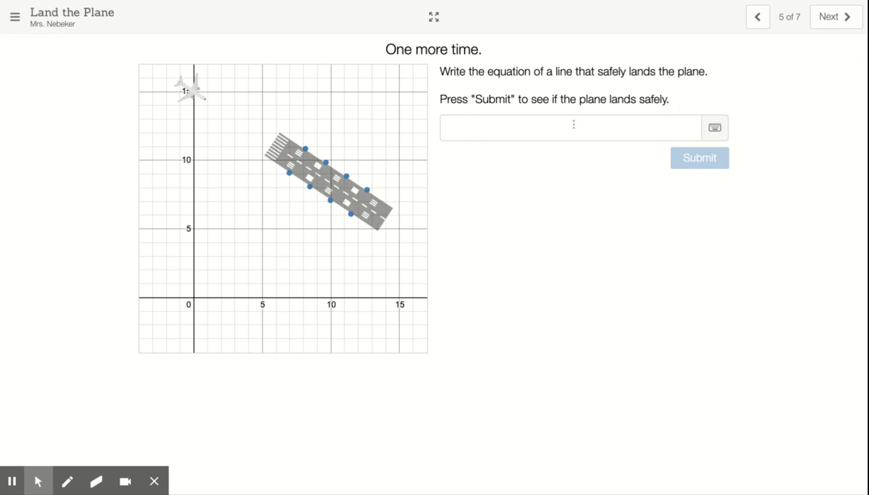
{"action": "left_click", "coordinate": [468, 123]}
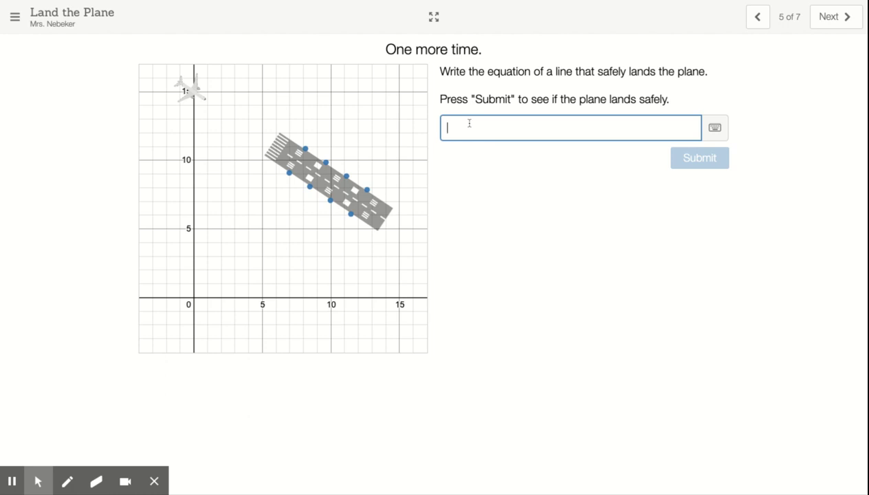
{"action": "type", "text": "y = mx +"}
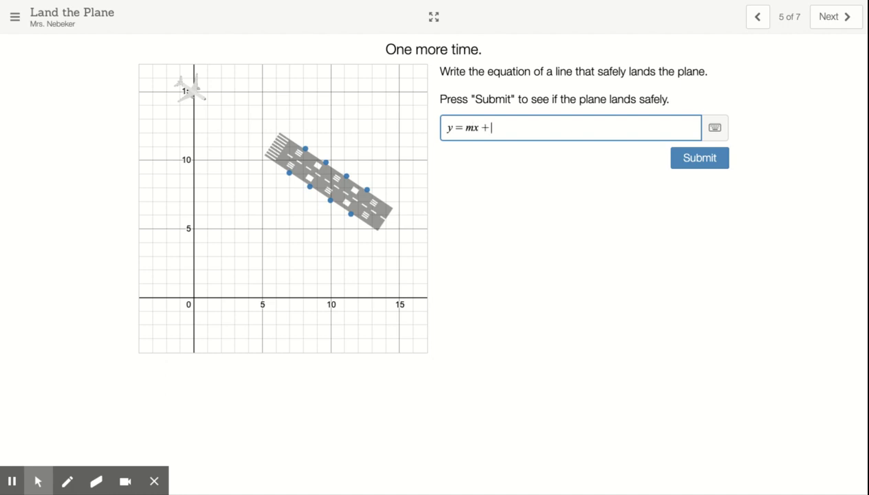
{"action": "type", "text": " b"}
{"action": "double_click", "coordinate": [470, 128]}
{"action": "double_click", "coordinate": [494, 127]}
{"action": "left_click", "coordinate": [38, 481]}
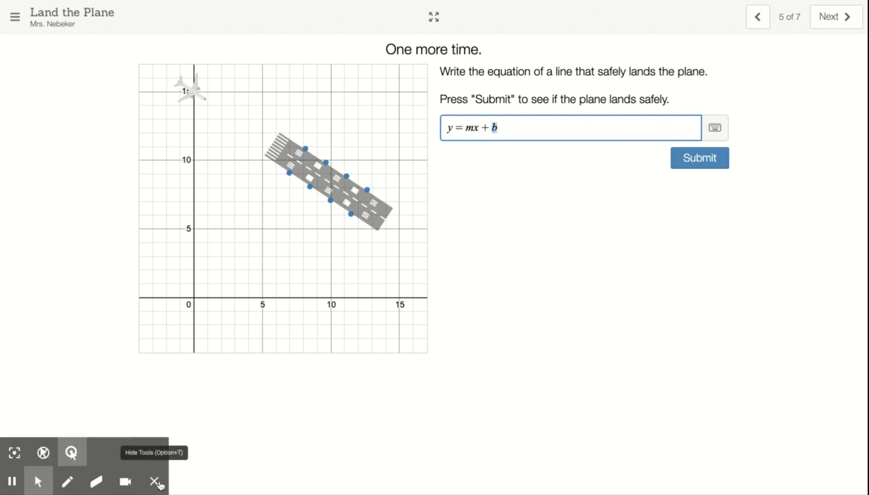